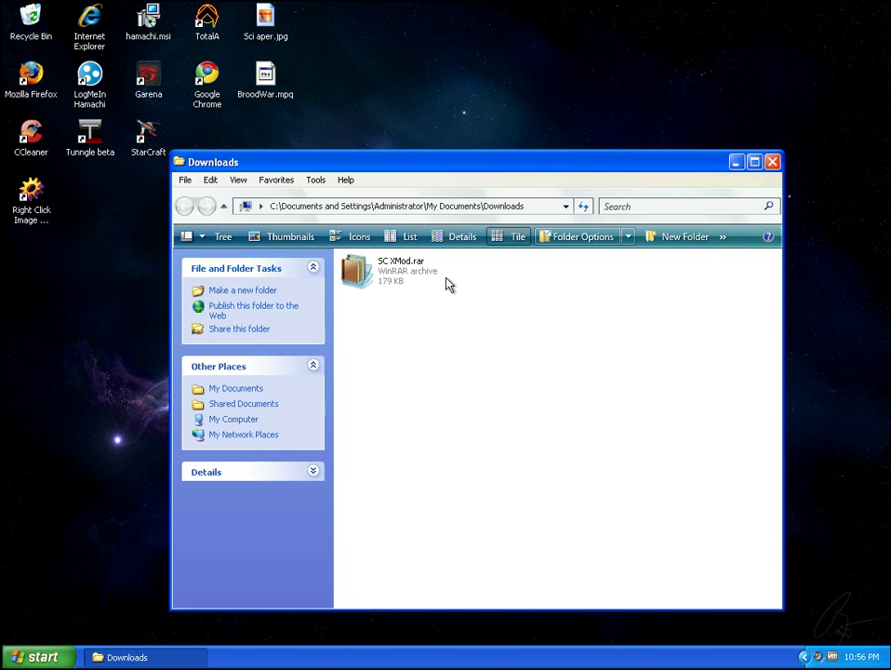
Step: Open SC XMod.rar in WinRAR and move its window to uncover the Downloads folder
{"action": "double_click", "coordinate": [397, 277]}
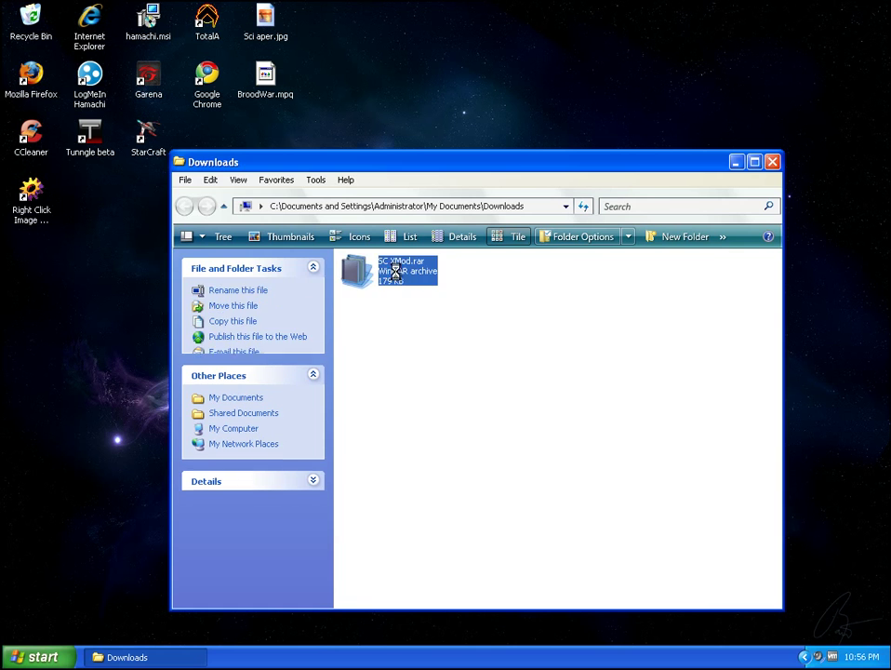
{"action": "left_click_drag", "start_coordinate": [407, 135], "coordinate": [402, 101]}
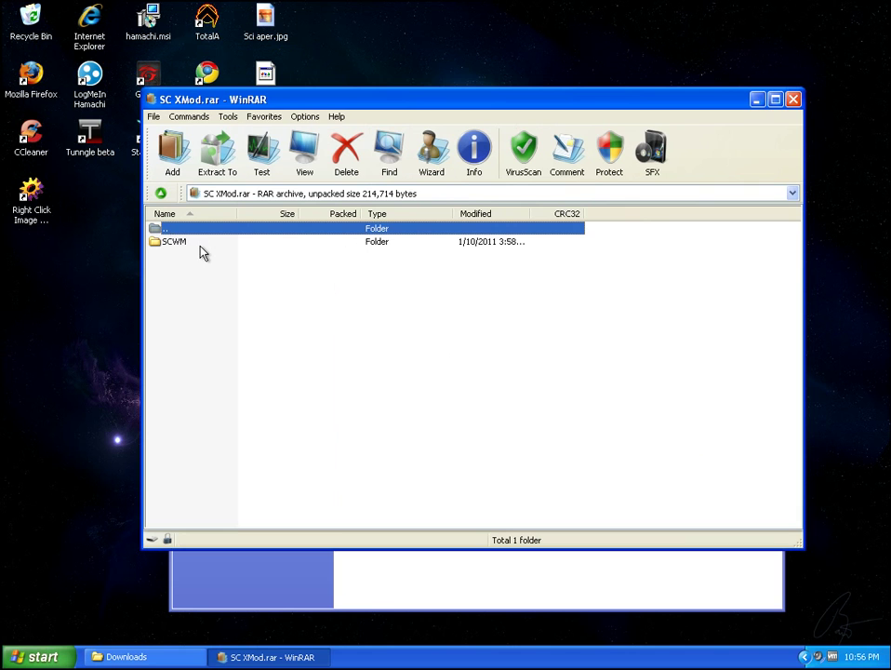
{"action": "left_click_drag", "start_coordinate": [310, 102], "coordinate": [349, 84]}
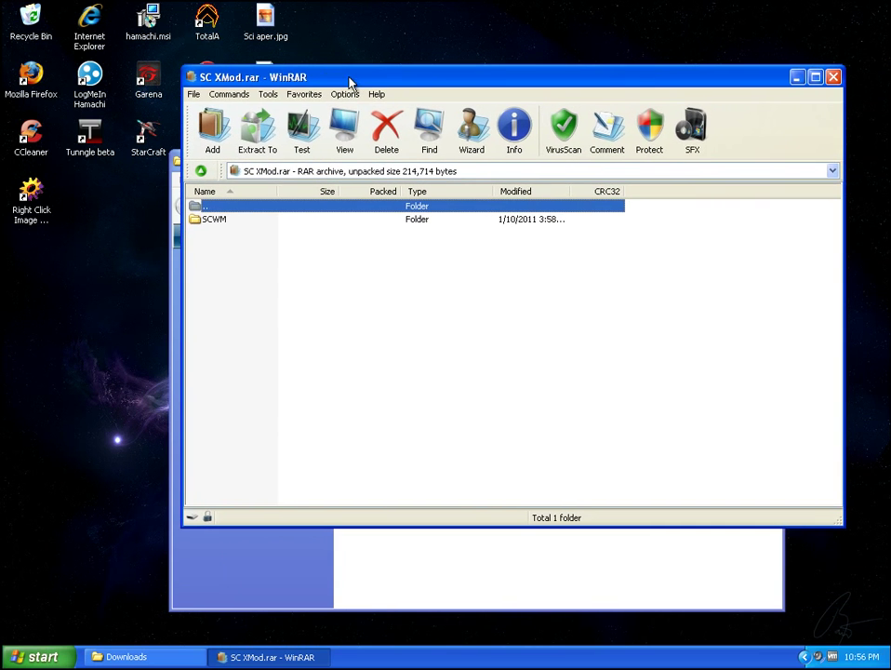
Step: Open the SCWM folder and select the seven files from scloader2b.exe through wmode.xmod, leaving out xmod_info.zip
{"action": "double_click", "coordinate": [216, 219]}
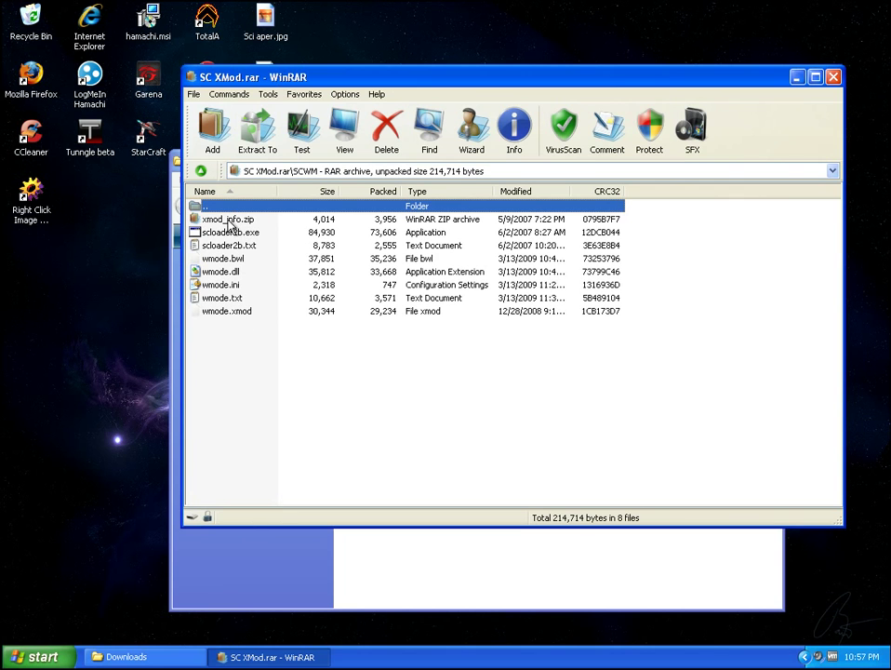
{"action": "left_click", "coordinate": [227, 220]}
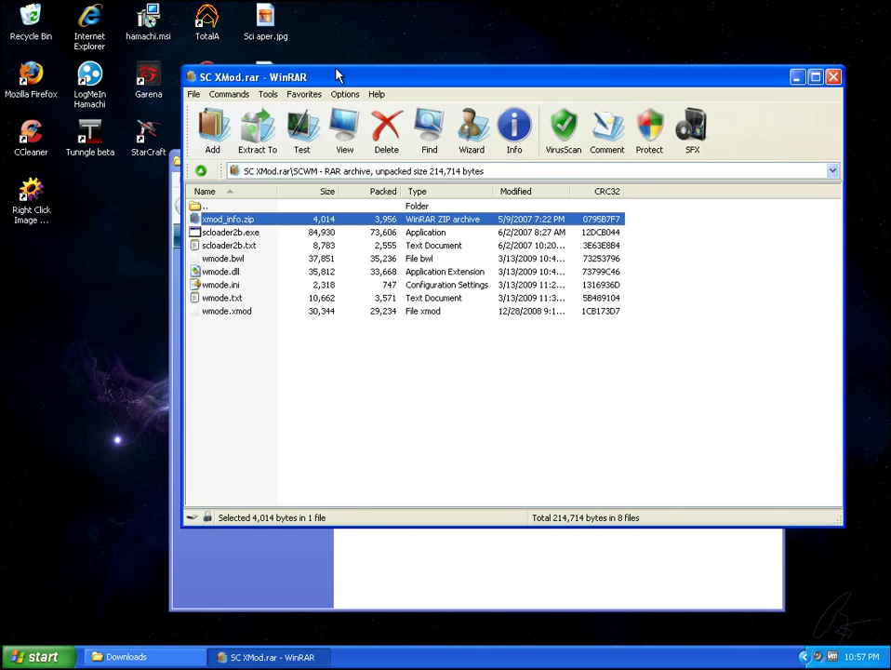
{"action": "left_click_drag", "start_coordinate": [338, 76], "coordinate": [464, 71]}
{"action": "left_click_drag", "start_coordinate": [395, 365], "coordinate": [362, 232]}
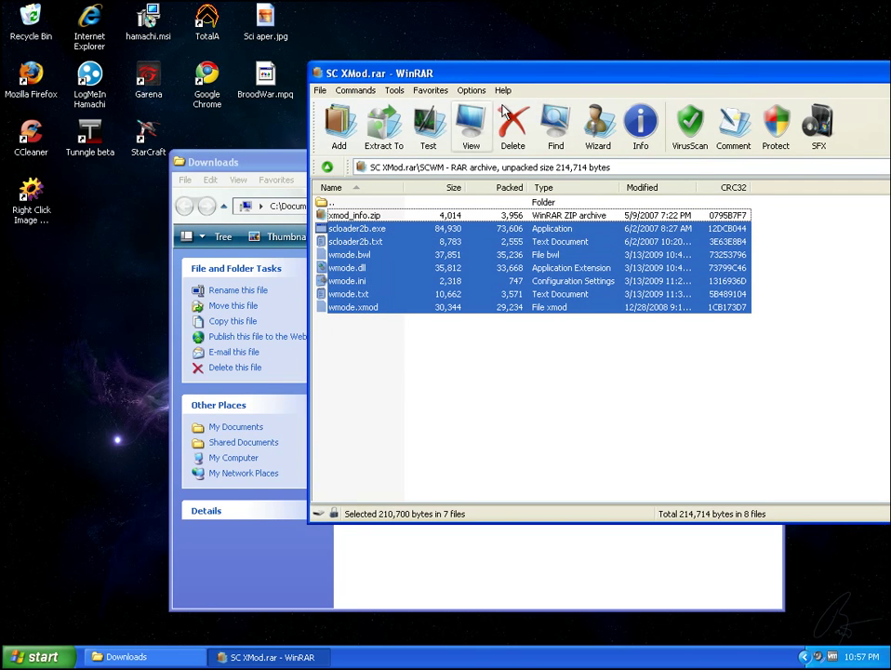
{"action": "left_click_drag", "start_coordinate": [502, 78], "coordinate": [618, 88]}
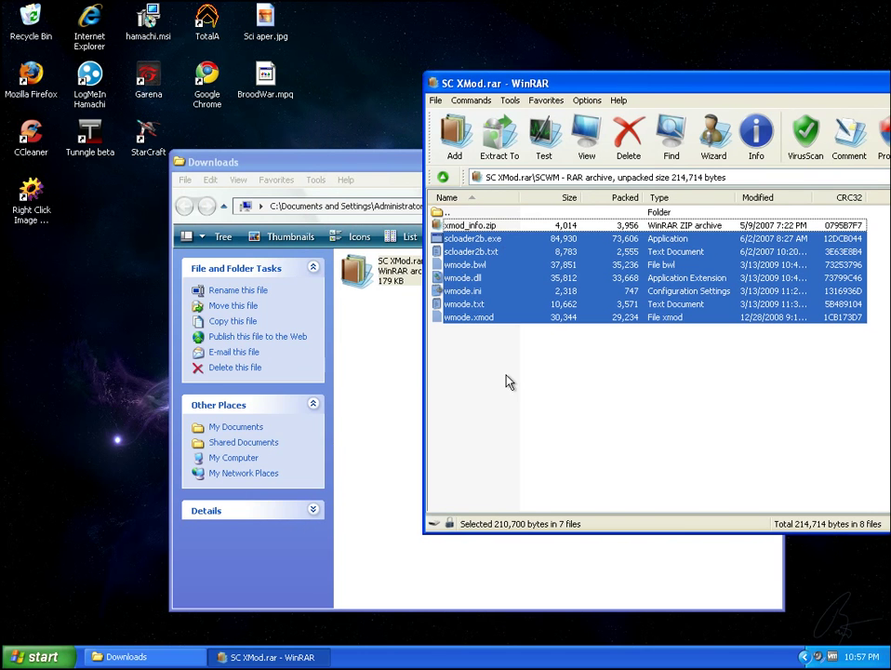
Step: Browse My Computer to C:\Program Files\Starcraft in Explorer
{"action": "left_click", "coordinate": [39, 657]}
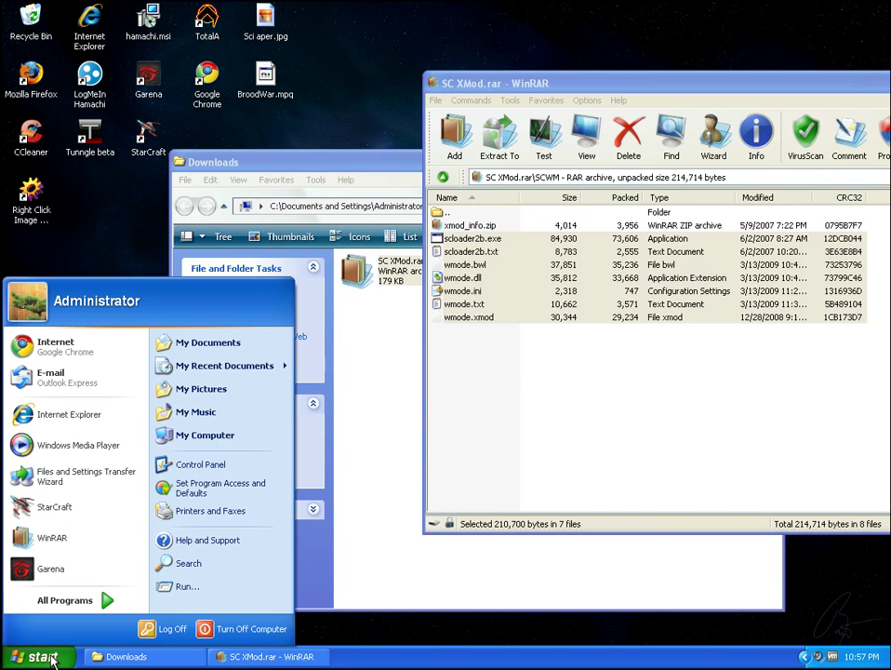
{"action": "left_click", "coordinate": [212, 437]}
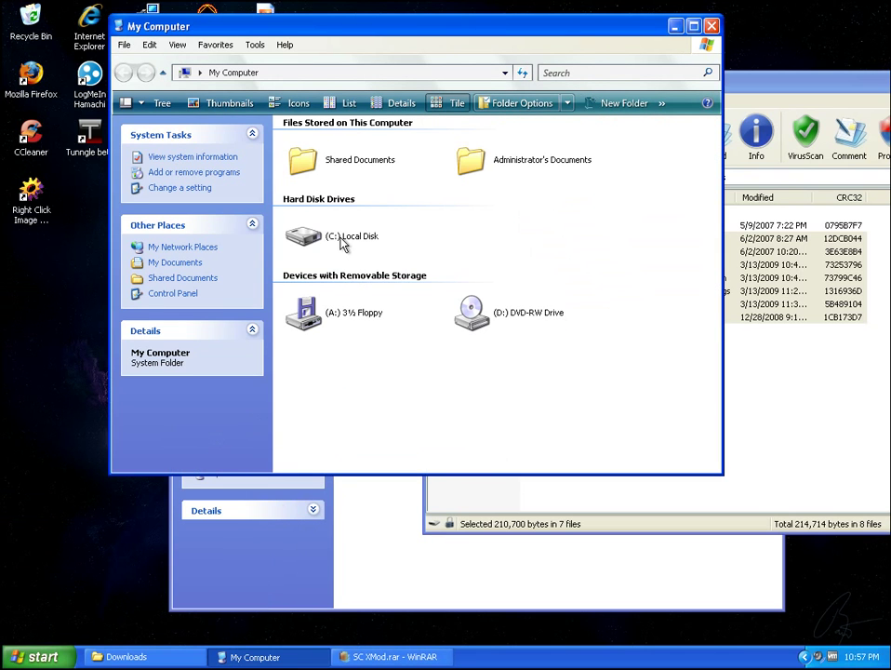
{"action": "mouse_move", "coordinate": [343, 240]}
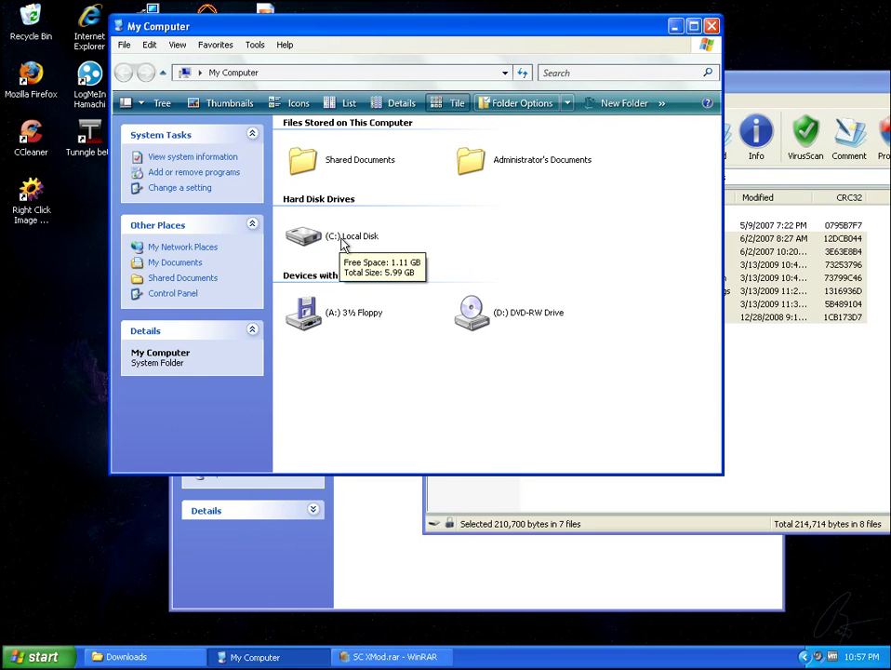
{"action": "double_click", "coordinate": [344, 244]}
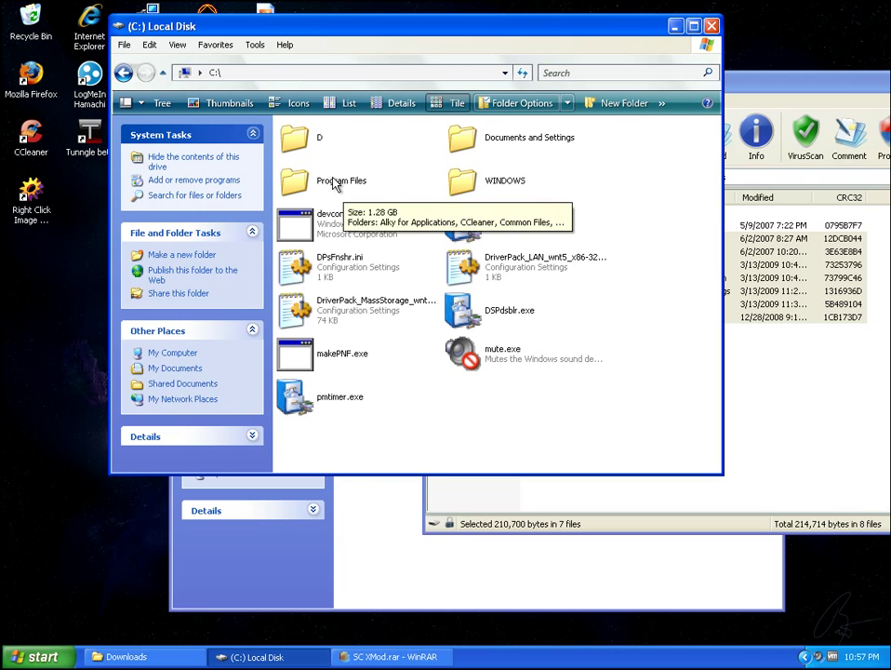
{"action": "double_click", "coordinate": [336, 183]}
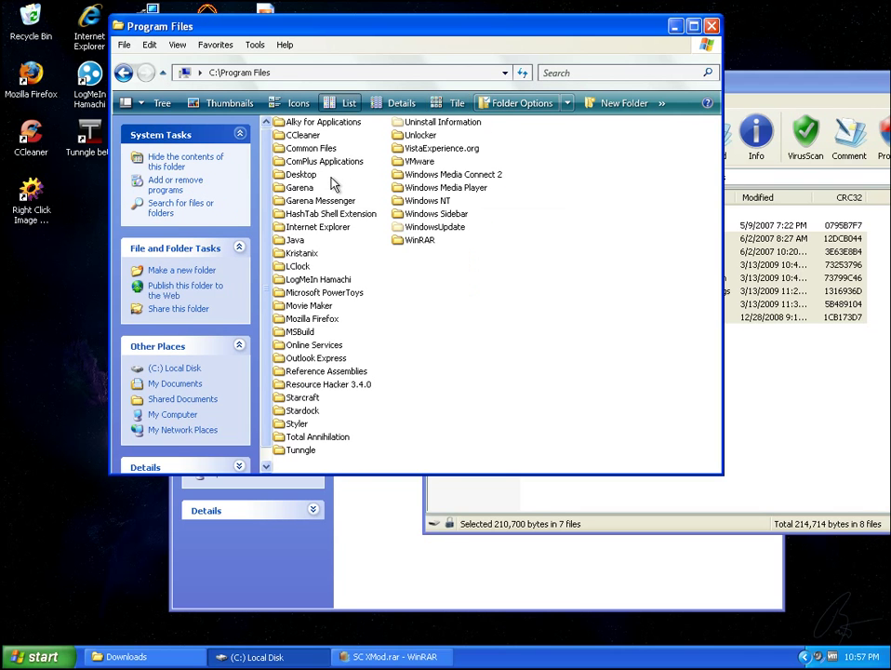
{"action": "left_click", "coordinate": [303, 398]}
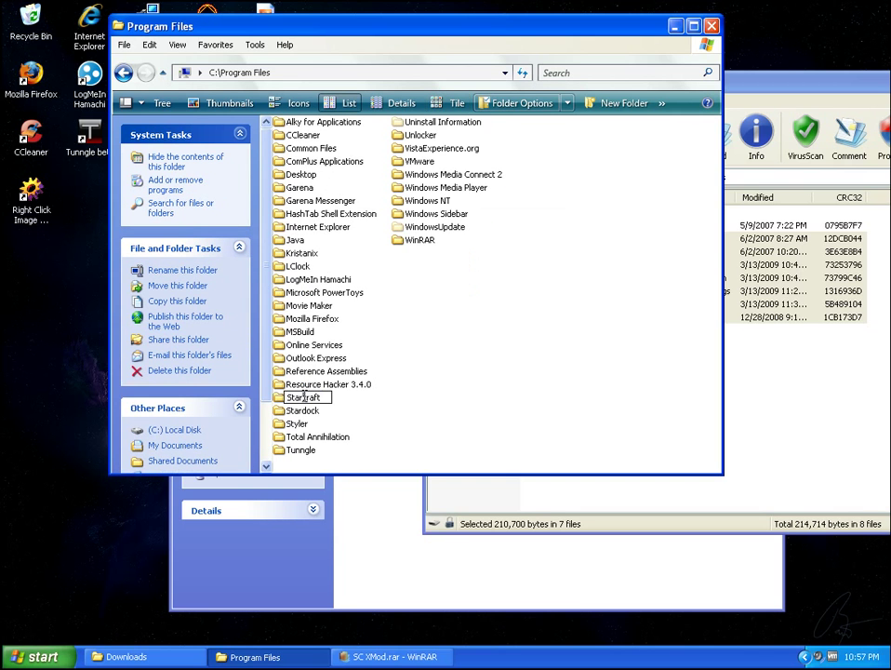
{"action": "left_click", "coordinate": [344, 412]}
{"action": "double_click", "coordinate": [303, 398]}
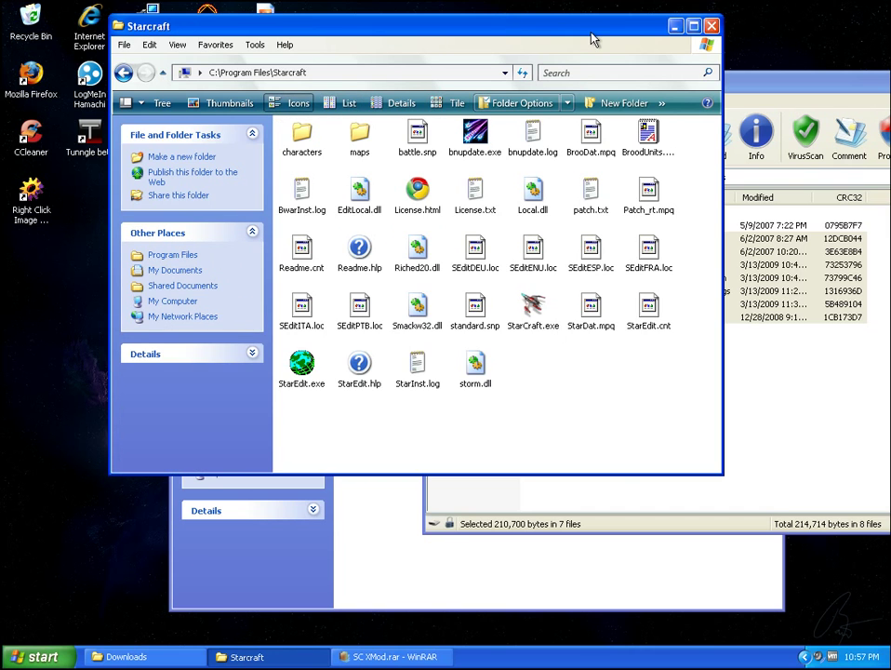
Step: Drag the seven selected SCWM files from WinRAR into the C:\Program Files\Starcraft window
{"action": "left_click_drag", "start_coordinate": [592, 39], "coordinate": [440, 84]}
{"action": "left_click", "coordinate": [704, 433]}
{"action": "left_click_drag", "start_coordinate": [664, 386], "coordinate": [503, 234]}
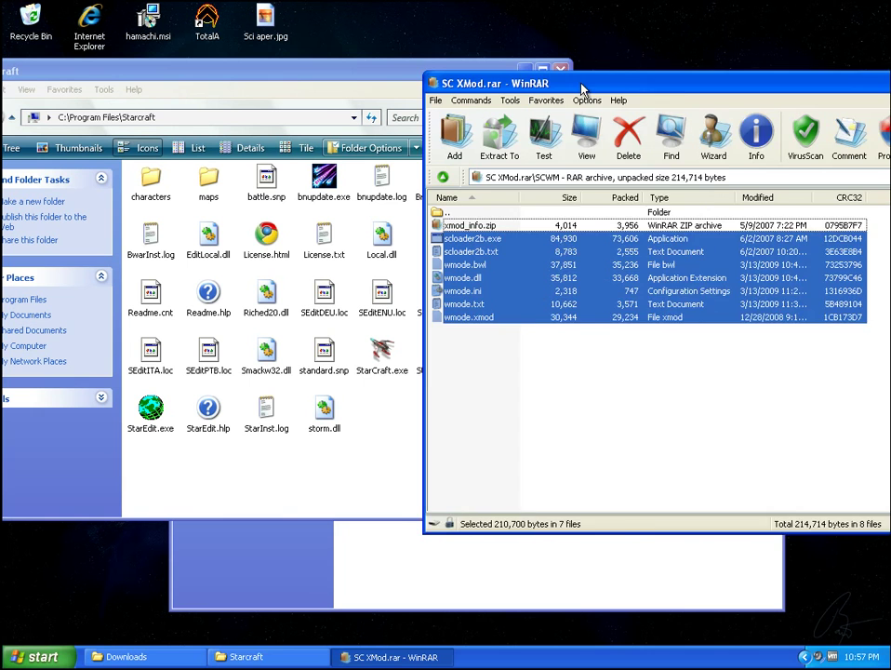
{"action": "left_click_drag", "start_coordinate": [583, 88], "coordinate": [726, 100]}
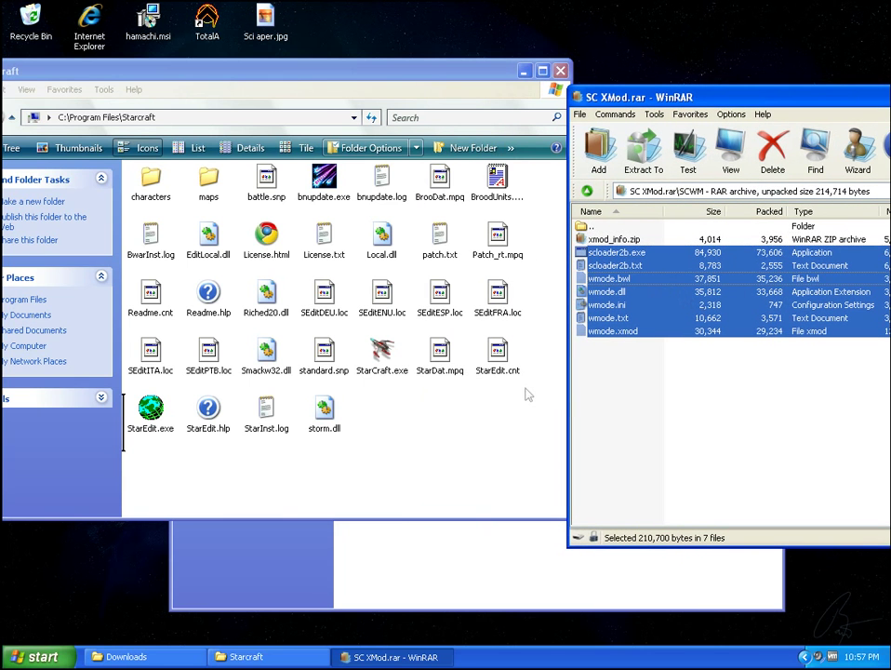
{"action": "left_click_drag", "start_coordinate": [526, 395], "coordinate": [470, 417]}
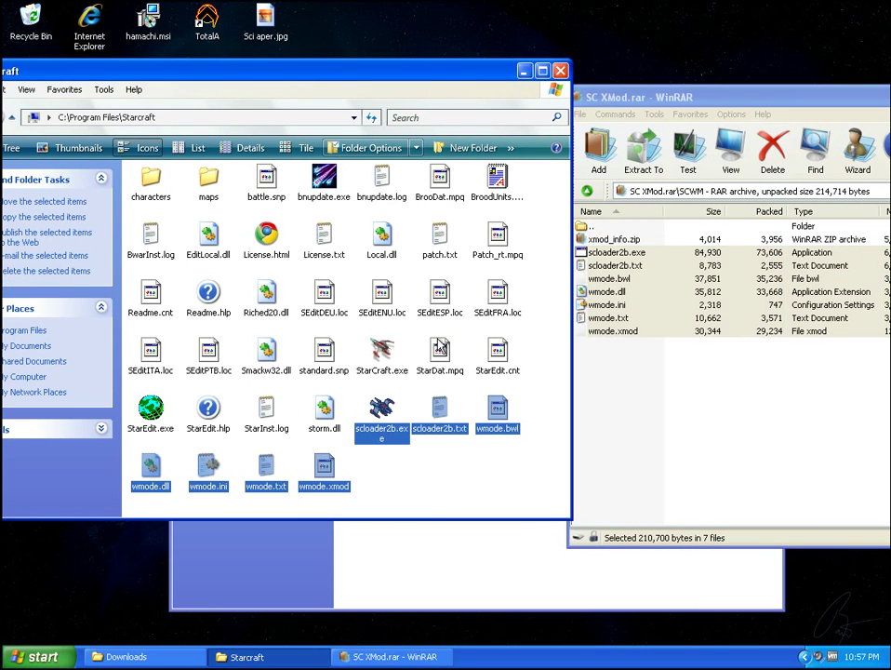
{"action": "left_click", "coordinate": [470, 461]}
{"action": "left_click_drag", "start_coordinate": [749, 104], "coordinate": [359, 106]}
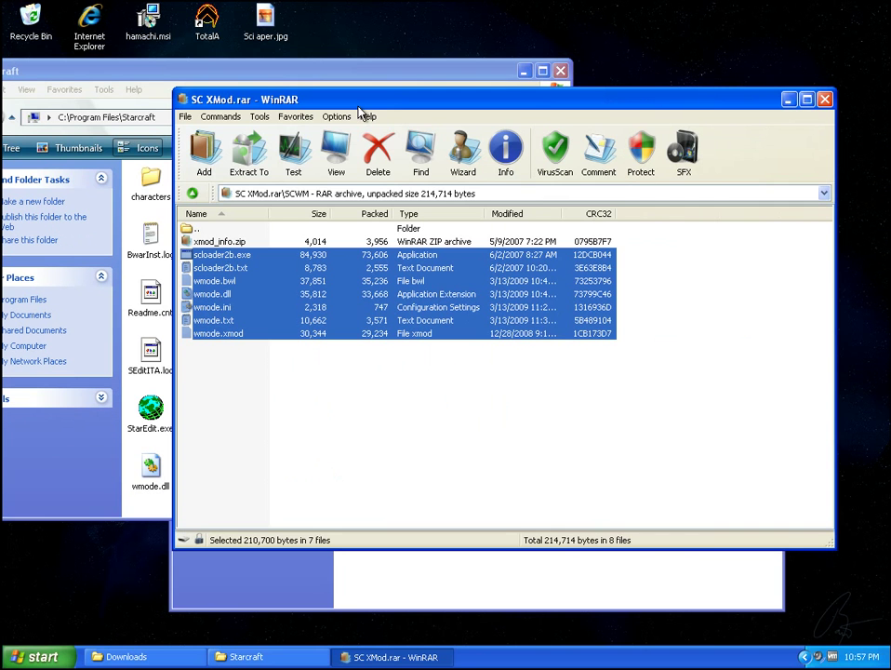
Step: Close WinRAR and arrange the Downloads and Starcraft folder windows
{"action": "left_click", "coordinate": [825, 101]}
{"action": "left_click_drag", "start_coordinate": [648, 168], "coordinate": [828, 346]}
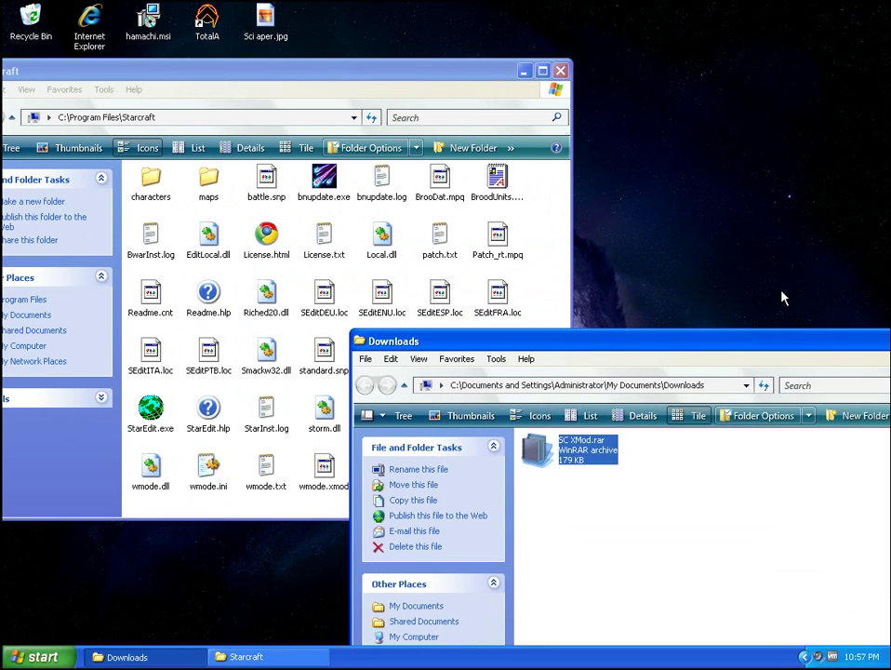
{"action": "left_click_drag", "start_coordinate": [472, 84], "coordinate": [458, 15]}
Step: Right-drag scloader2b.exe onto the desktop to create 'Shortcut to scloader2b.exe'
{"action": "left_click", "coordinate": [377, 347]}
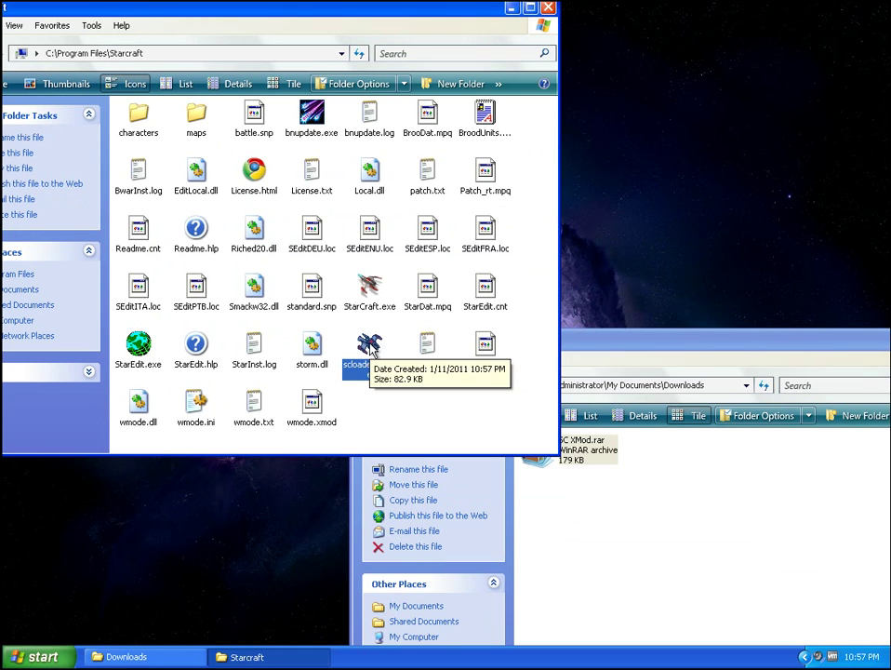
{"action": "left_click_drag", "start_coordinate": [371, 348], "coordinate": [711, 204]}
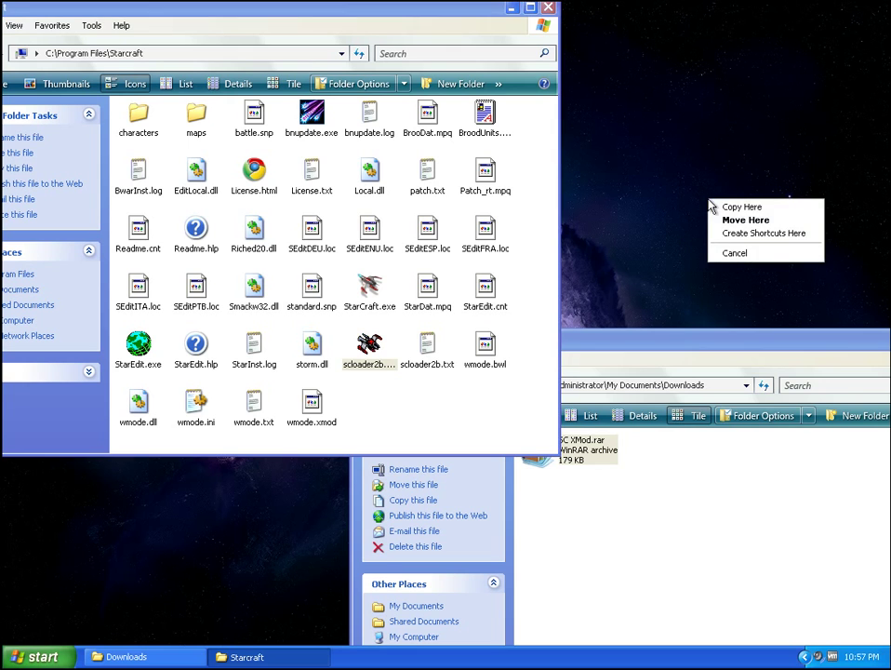
{"action": "left_click", "coordinate": [759, 240]}
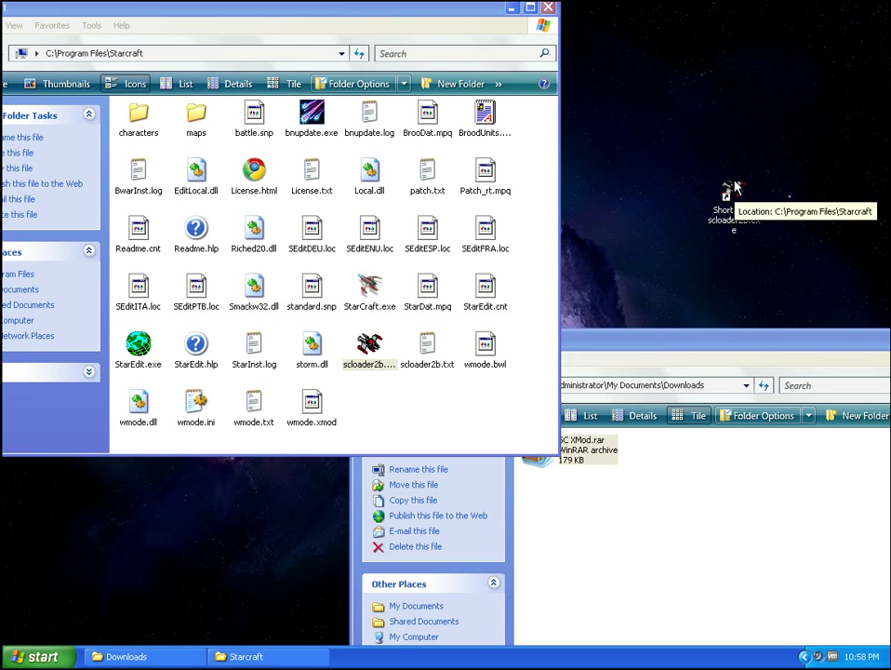
{"action": "left_click_drag", "start_coordinate": [711, 145], "coordinate": [759, 209]}
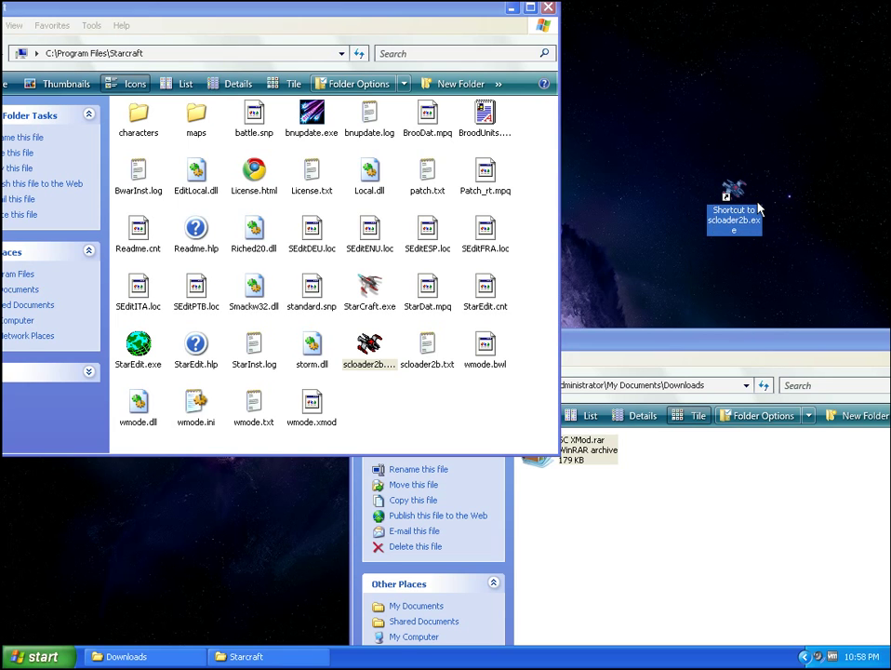
{"action": "left_click", "coordinate": [708, 147]}
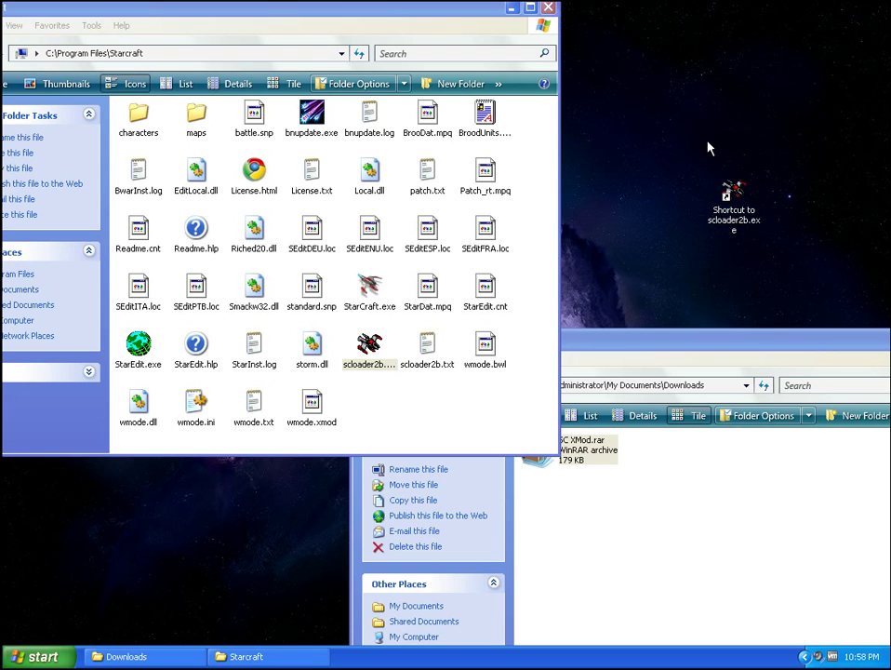
Step: Append '-xmod wmode.xmod' to the shortcut's Target in Properties, apply and confirm with OK
{"action": "right_click", "coordinate": [732, 192]}
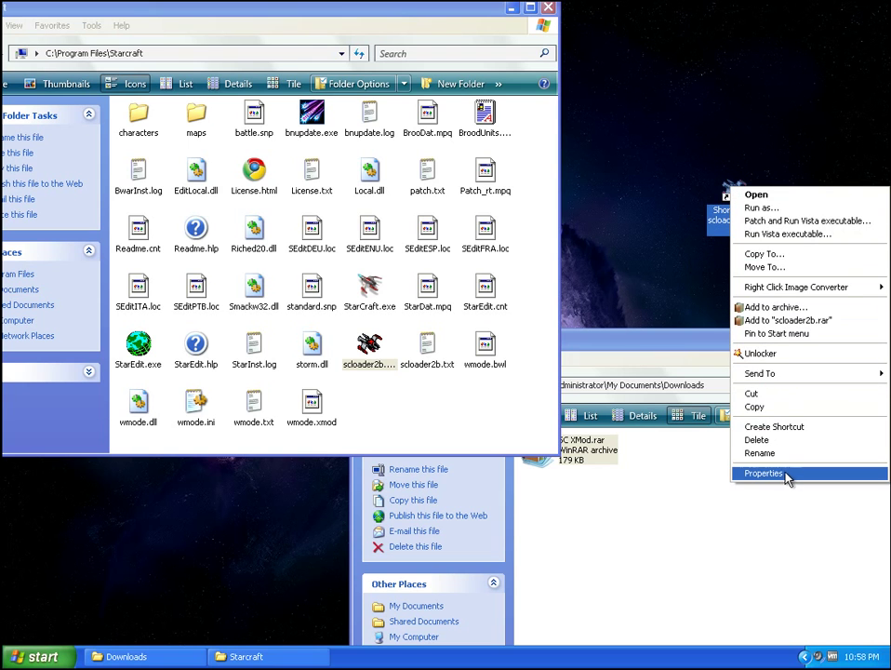
{"action": "left_click", "coordinate": [786, 474]}
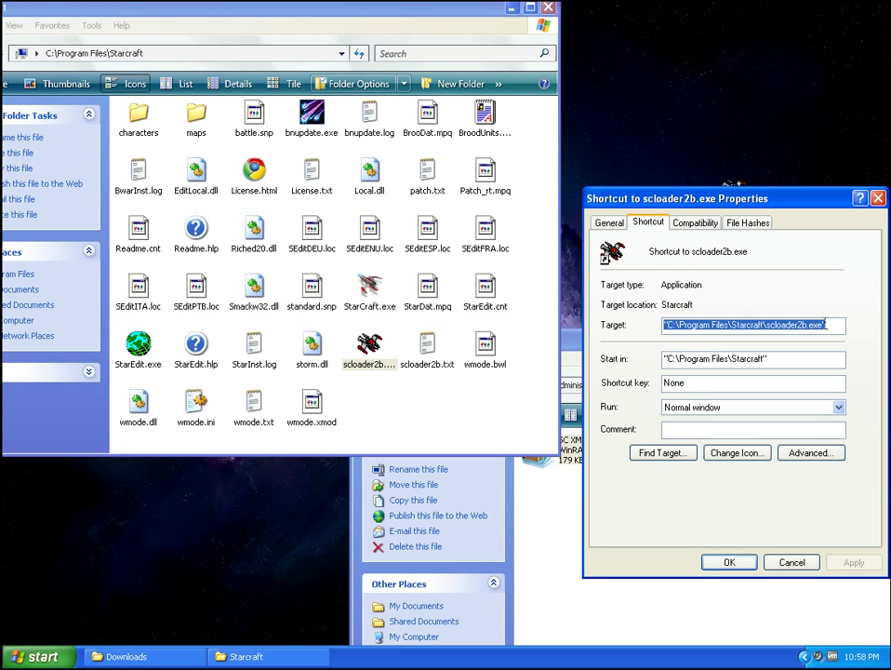
{"action": "left_click", "coordinate": [835, 324]}
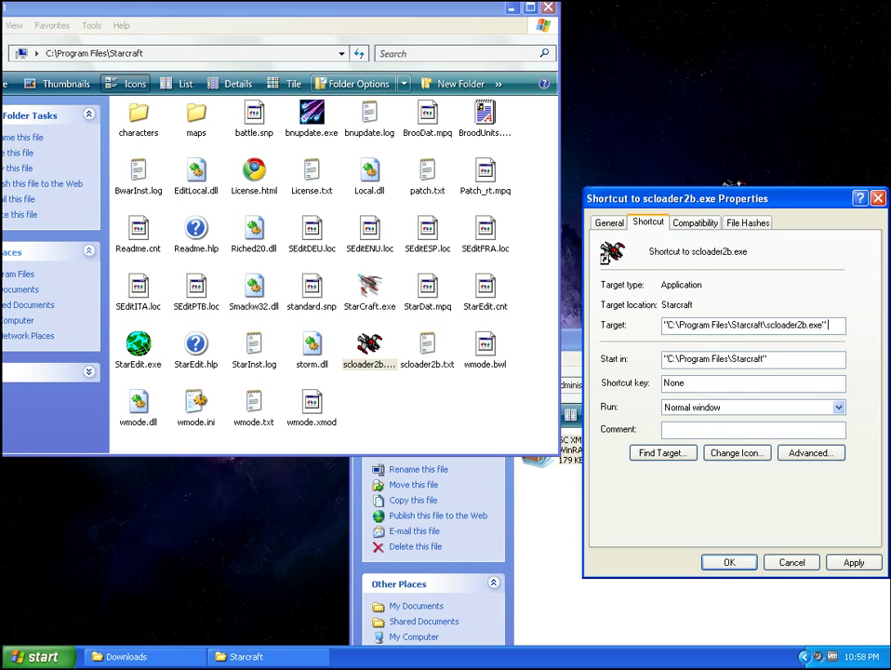
{"action": "right_click", "coordinate": [840, 330]}
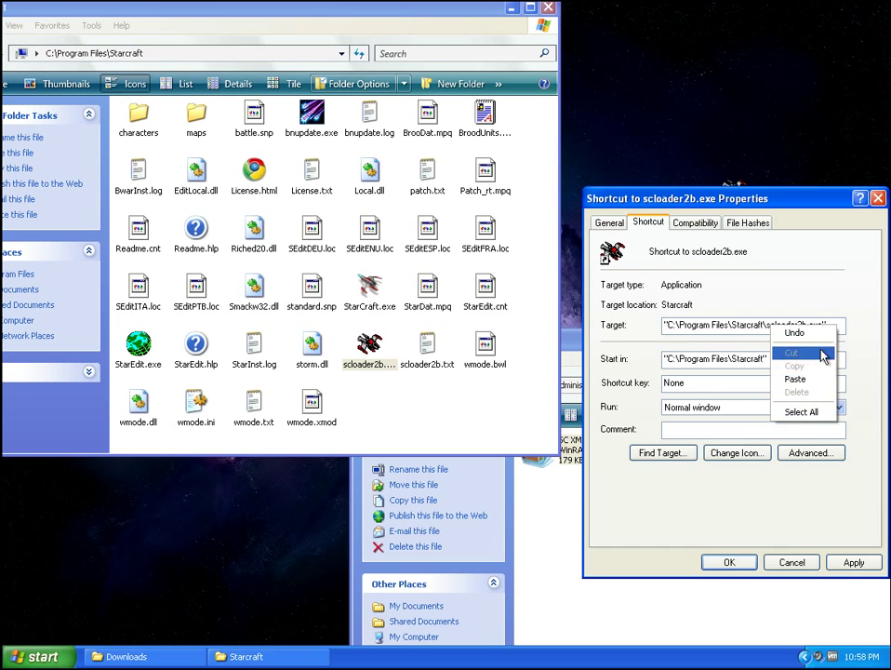
{"action": "left_click", "coordinate": [795, 379]}
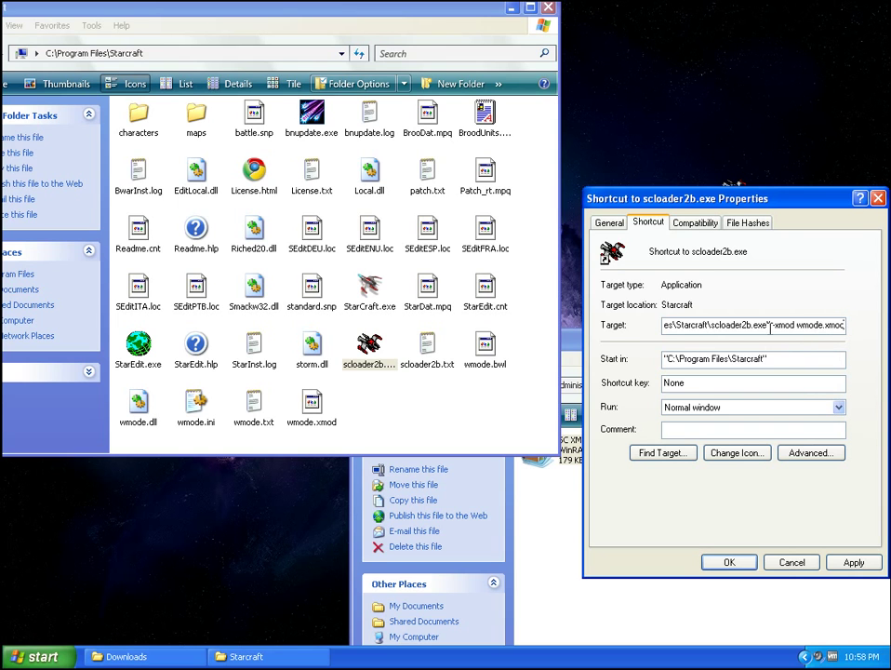
{"action": "left_click", "coordinate": [851, 562]}
{"action": "left_click", "coordinate": [851, 561]}
{"action": "left_click", "coordinate": [729, 563]}
Step: Launch StarCraft from the edited scloader2b.exe shortcut and drag its window down and right
{"action": "left_click", "coordinate": [716, 566]}
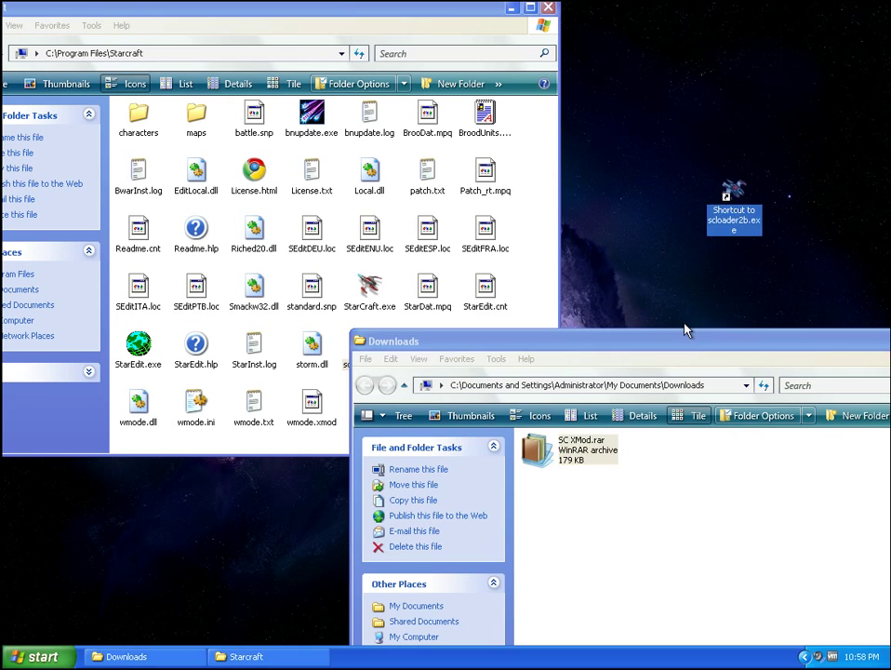
{"action": "left_click_drag", "start_coordinate": [681, 337], "coordinate": [529, 322]}
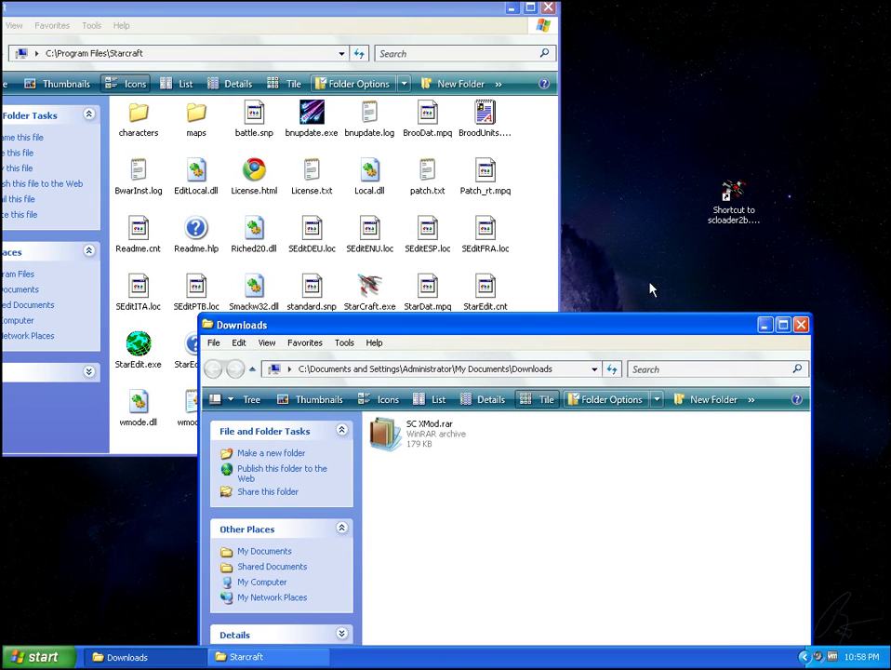
{"action": "left_click", "coordinate": [733, 195]}
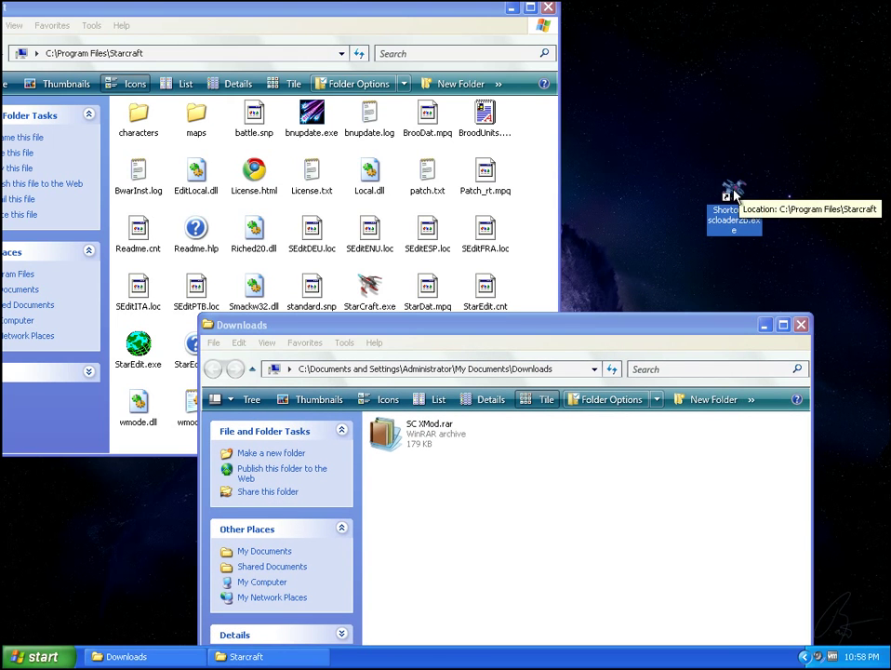
{"action": "double_click", "coordinate": [734, 192]}
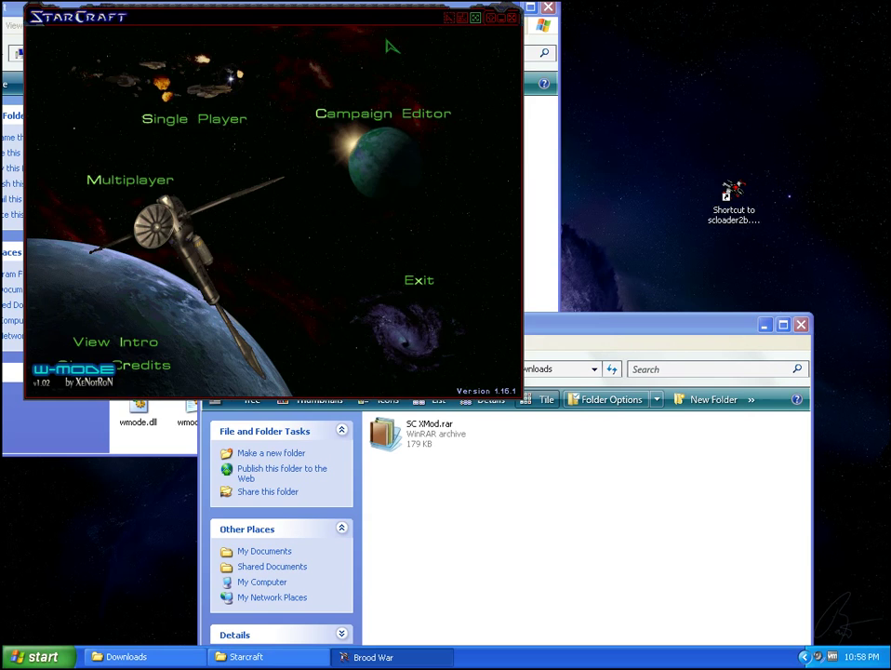
{"action": "left_click_drag", "start_coordinate": [373, 19], "coordinate": [616, 213]}
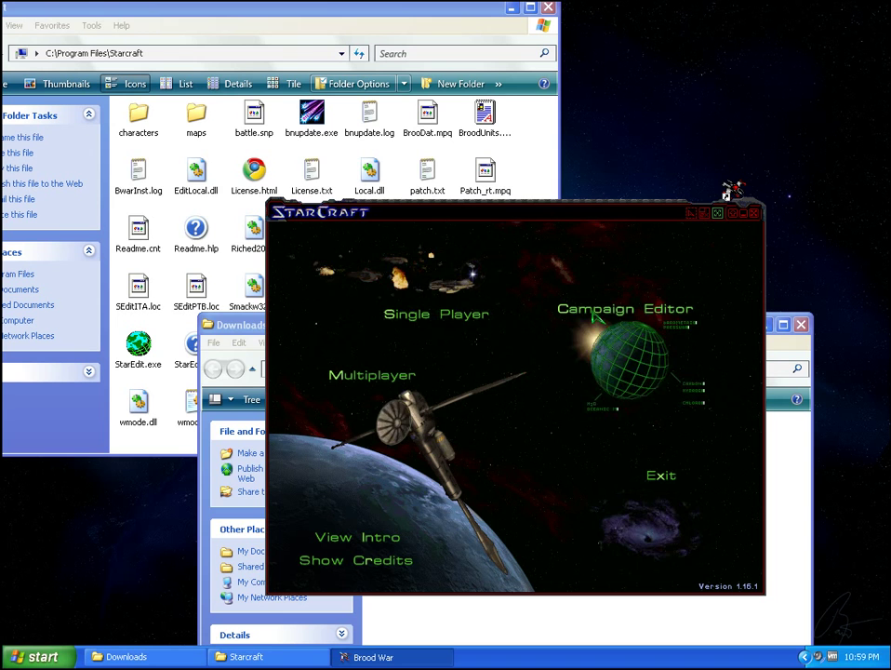
Step: Alt+Tab away from the StarCraft window, return to it, and drag it up-right over the folders
{"action": "left_click_drag", "start_coordinate": [649, 219], "coordinate": [511, 197]}
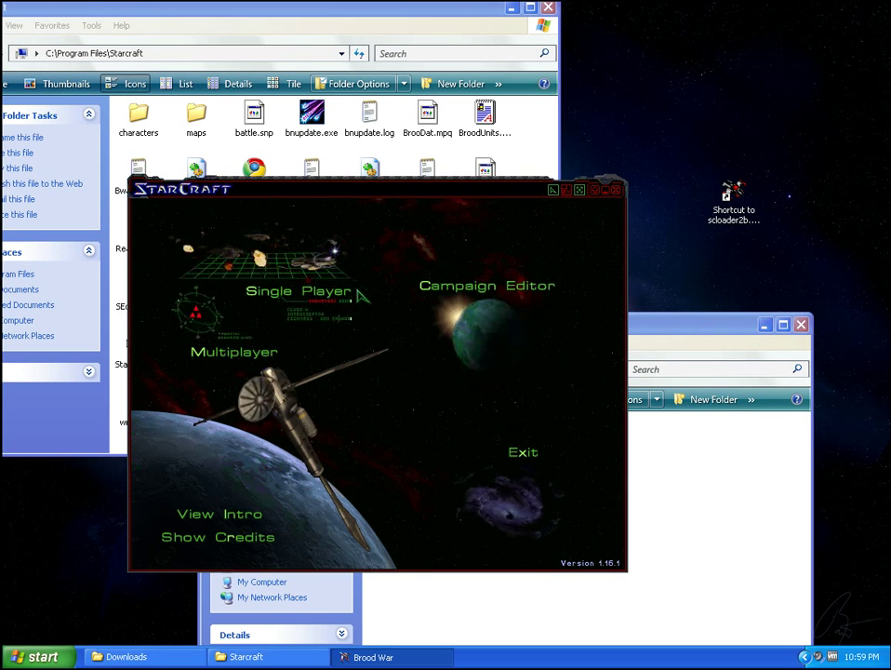
{"action": "key", "text": "alt+Tab"}
{"action": "key", "text": "alt+Tab"}
{"action": "key", "text": "alt+Tab"}
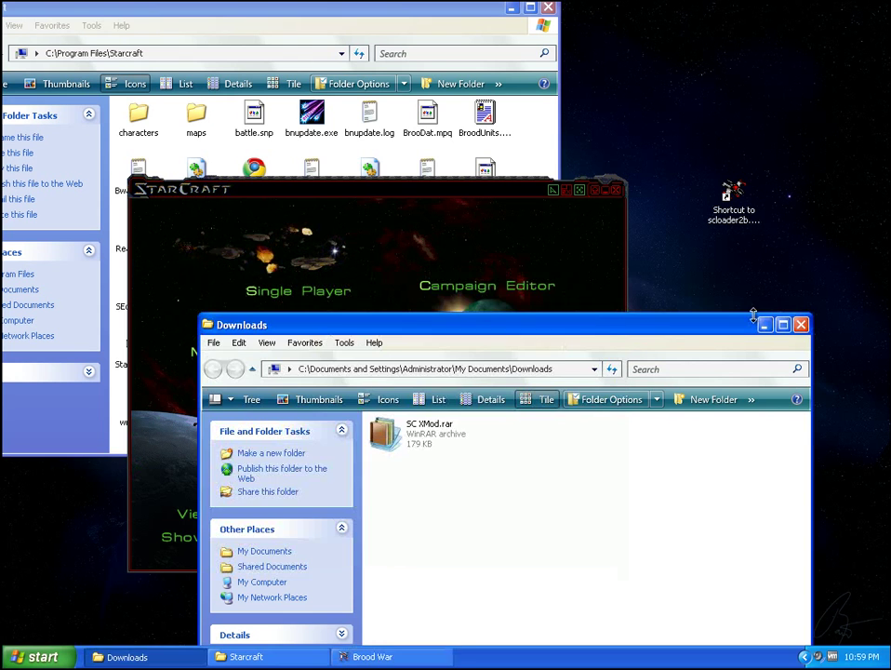
{"action": "left_click", "coordinate": [532, 198]}
{"action": "left_click_drag", "start_coordinate": [524, 198], "coordinate": [572, 163]}
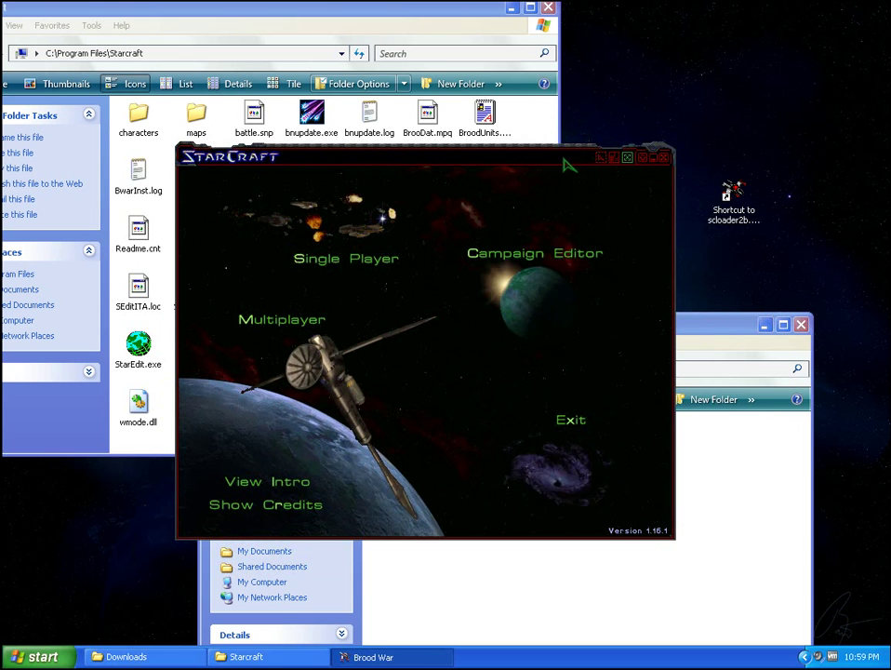
{"action": "left_click_drag", "start_coordinate": [569, 164], "coordinate": [601, 156]}
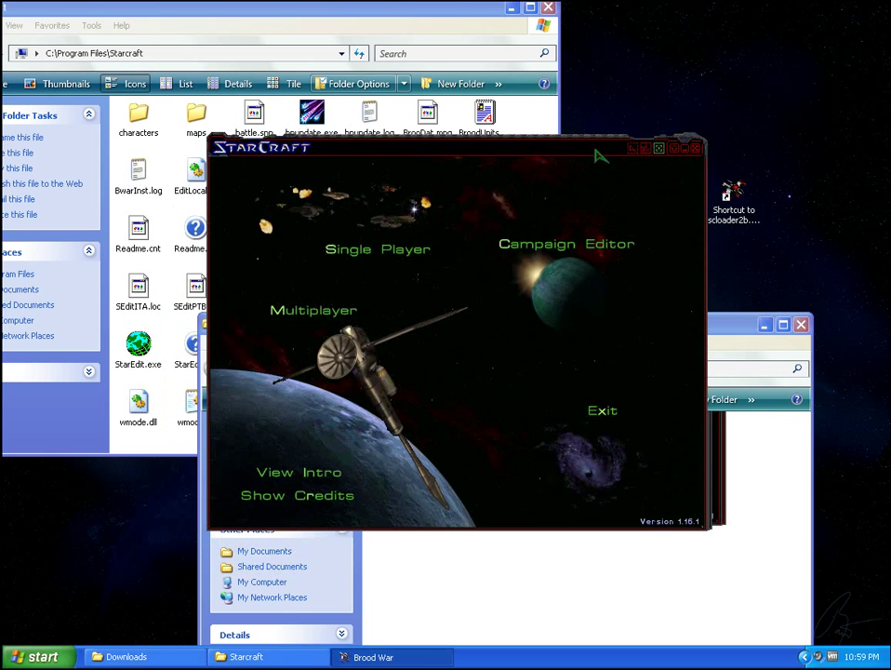
Step: Maximize the StarCraft window to full screen, then restore it to its smaller size
{"action": "left_click", "coordinate": [650, 151]}
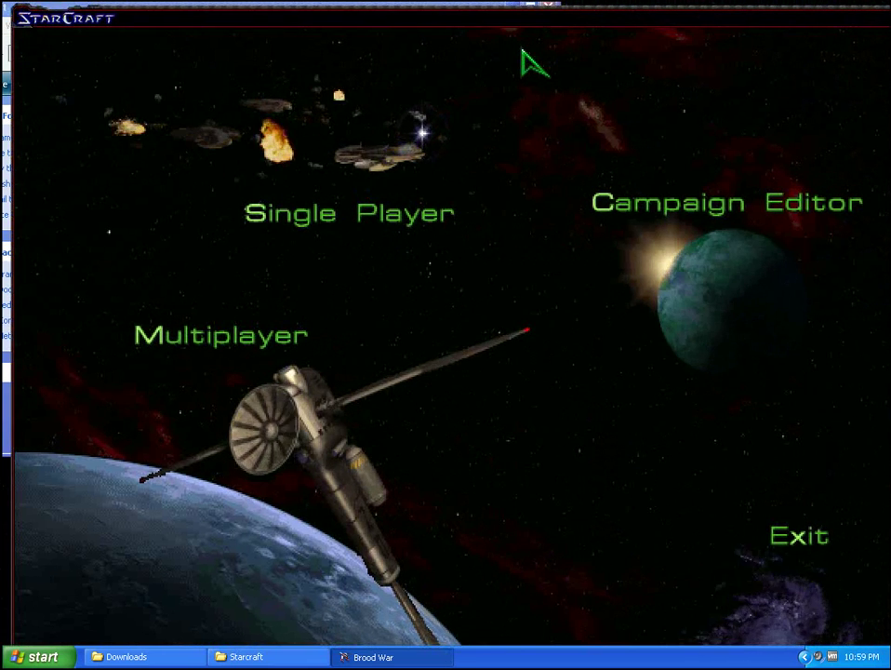
{"action": "left_click_drag", "start_coordinate": [654, 24], "coordinate": [666, 75]}
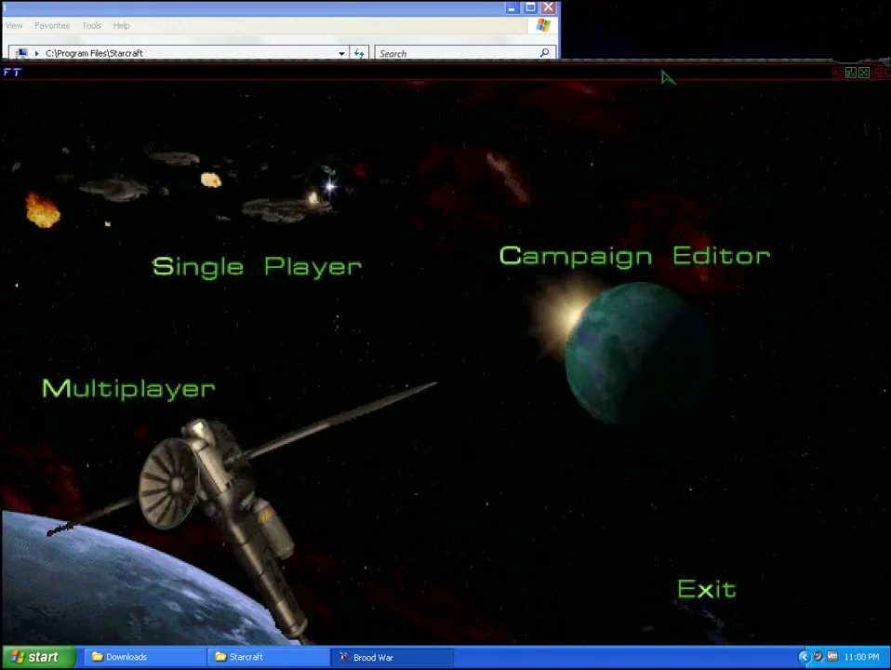
{"action": "left_click", "coordinate": [857, 75]}
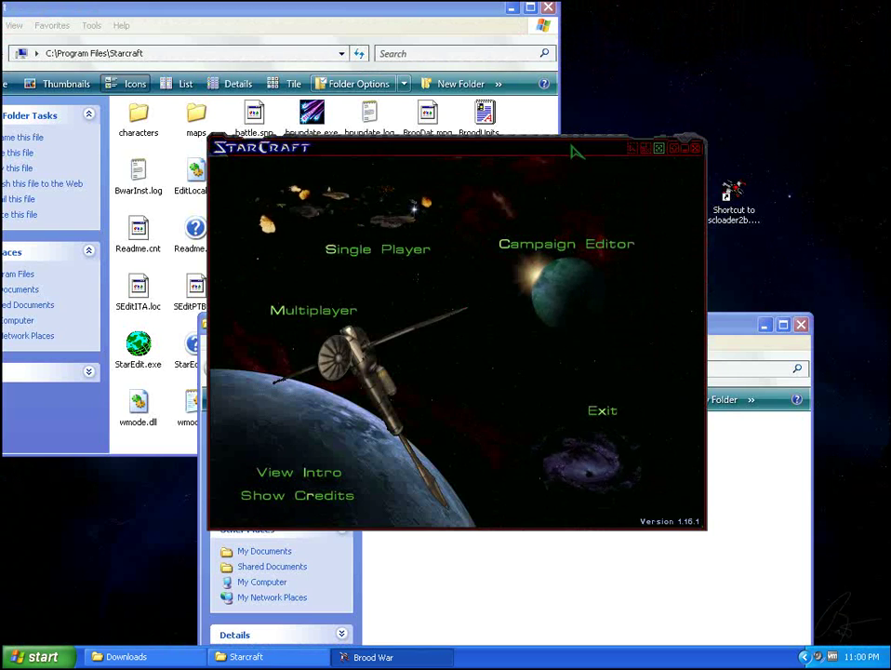
Step: Rearrange the StarCraft, Downloads and Starcraft folder windows, then minimize StarCraft
{"action": "left_click_drag", "start_coordinate": [575, 151], "coordinate": [484, 141]}
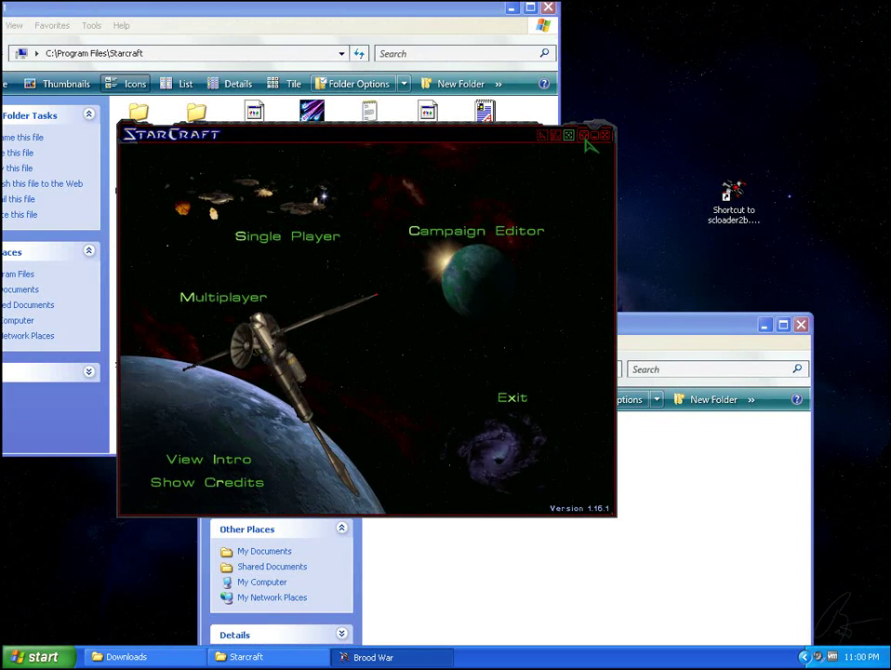
{"action": "left_click_drag", "start_coordinate": [656, 330], "coordinate": [719, 221]}
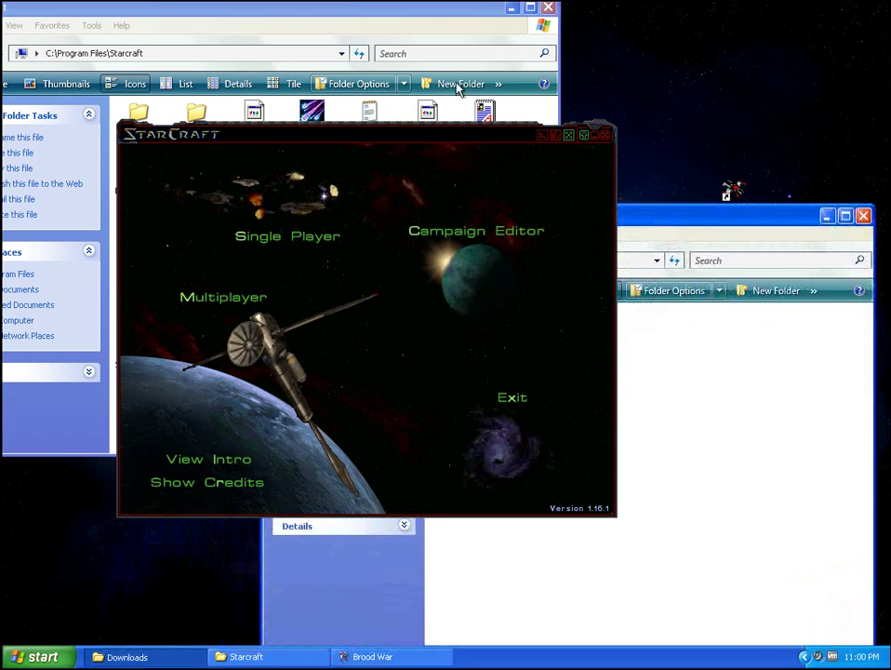
{"action": "left_click_drag", "start_coordinate": [449, 20], "coordinate": [497, 113]}
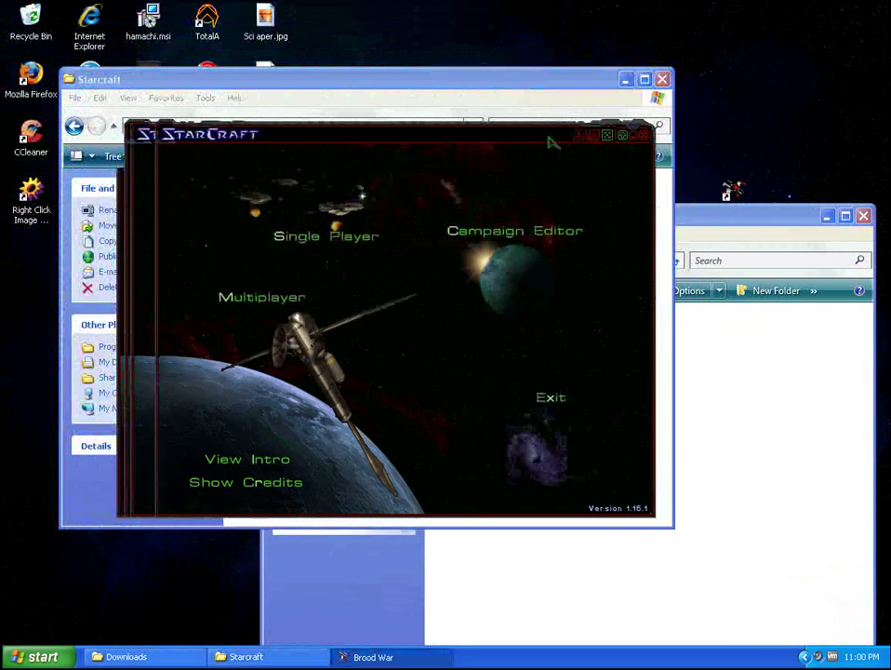
{"action": "left_click_drag", "start_coordinate": [551, 140], "coordinate": [608, 168]}
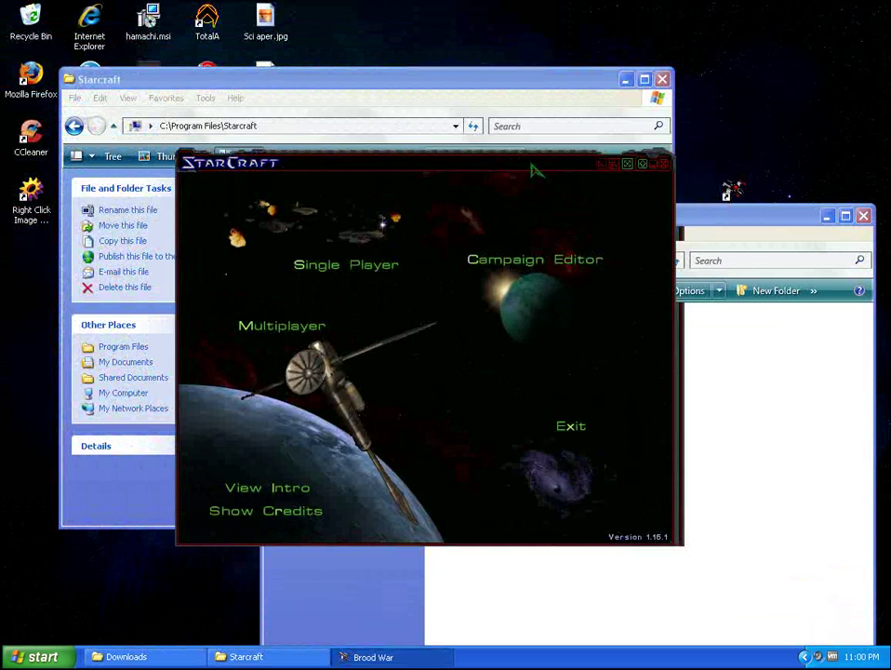
{"action": "left_click_drag", "start_coordinate": [536, 170], "coordinate": [574, 142]}
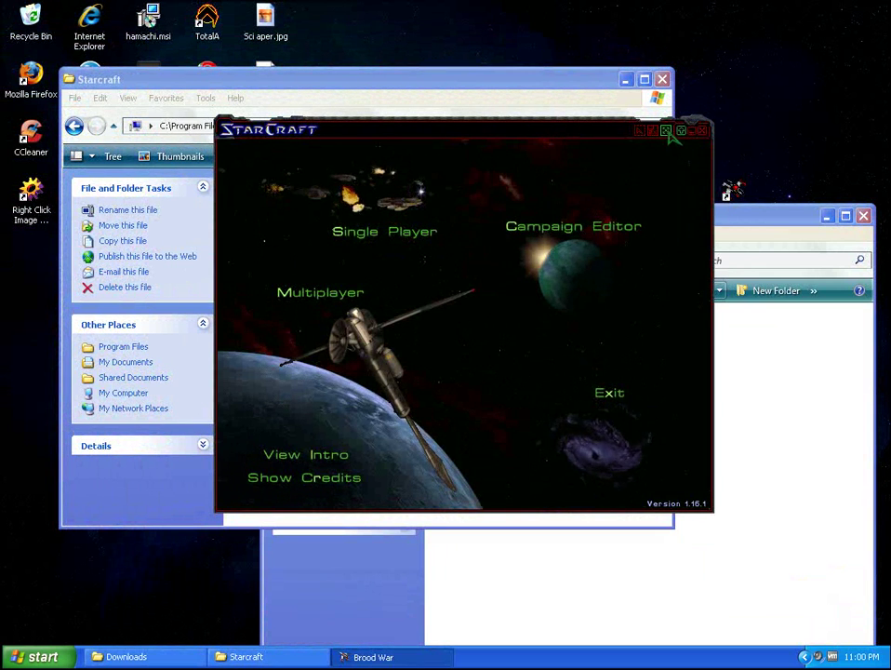
{"action": "left_click", "coordinate": [667, 131]}
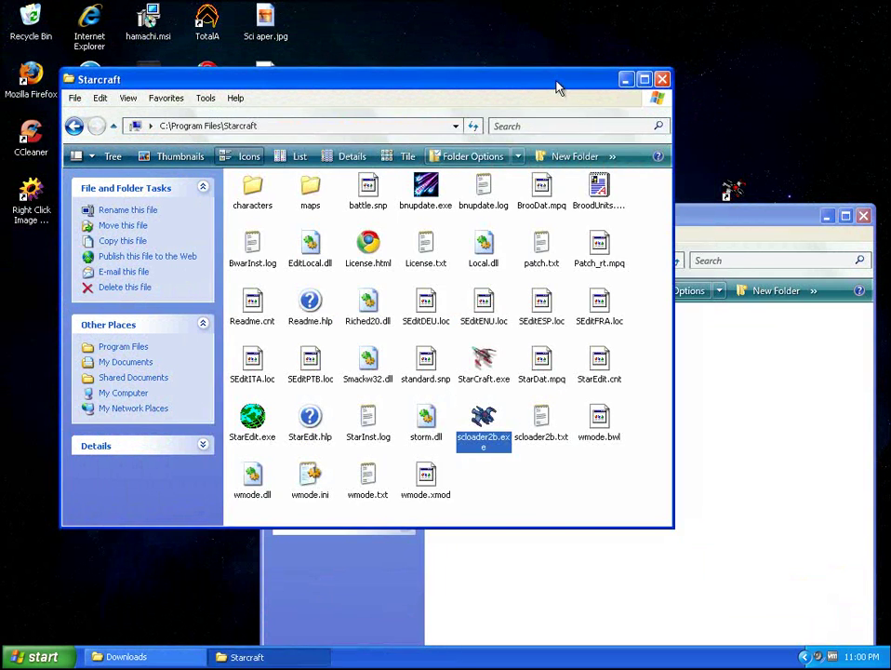
{"action": "left_click_drag", "start_coordinate": [556, 86], "coordinate": [505, 144]}
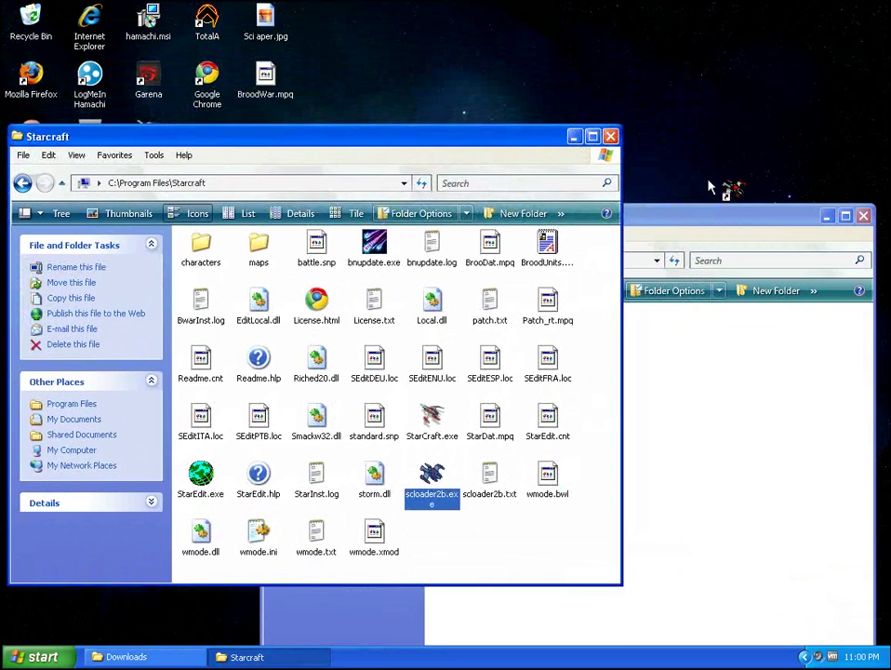
{"action": "left_click_drag", "start_coordinate": [682, 222], "coordinate": [676, 153]}
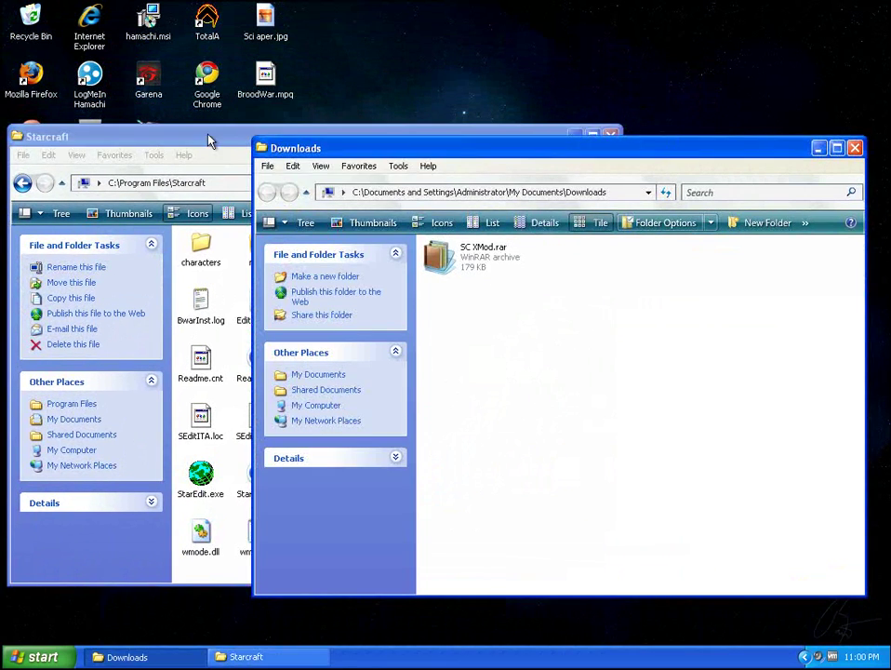
{"action": "left_click_drag", "start_coordinate": [209, 140], "coordinate": [235, 112]}
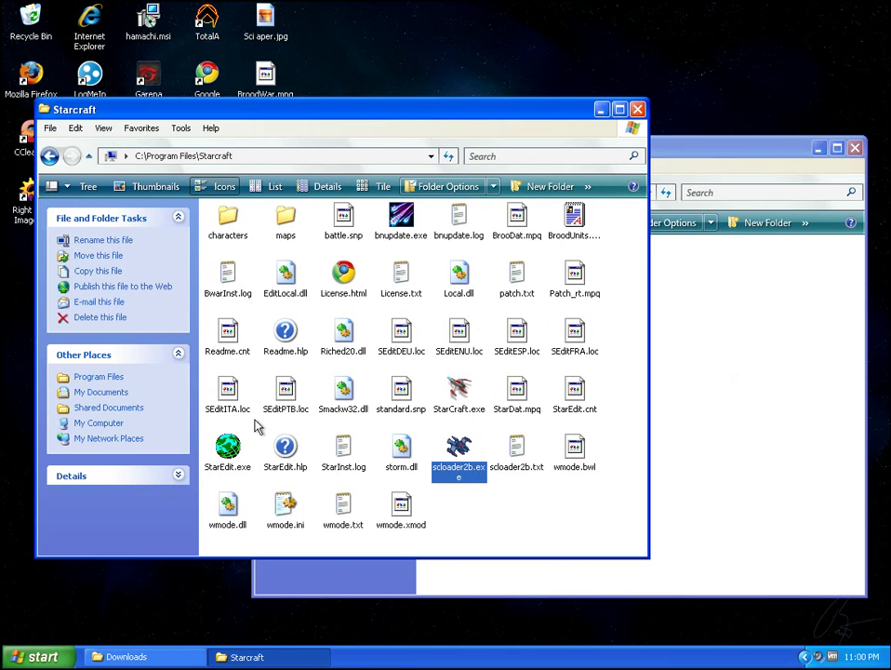
{"action": "left_click", "coordinate": [547, 520]}
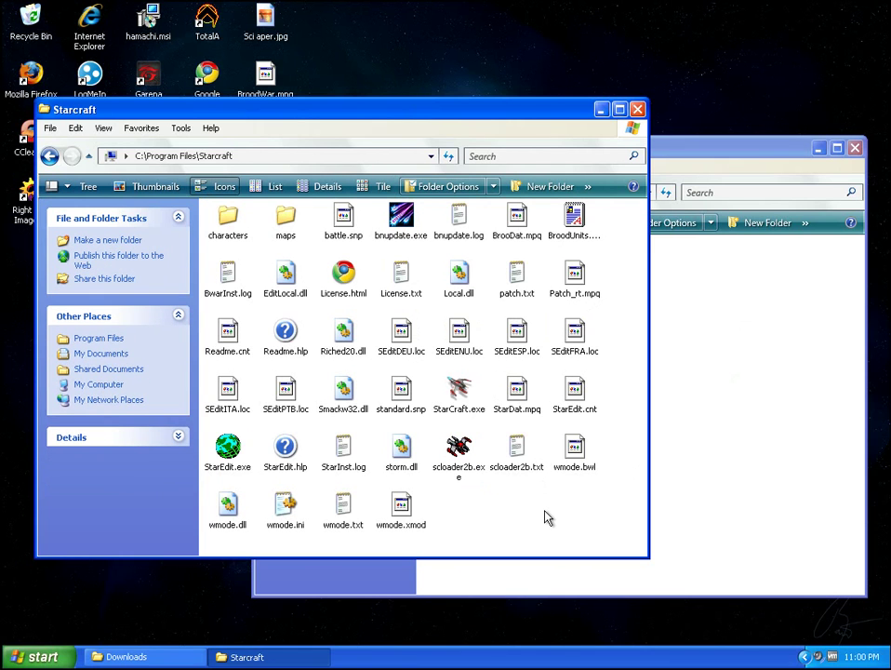